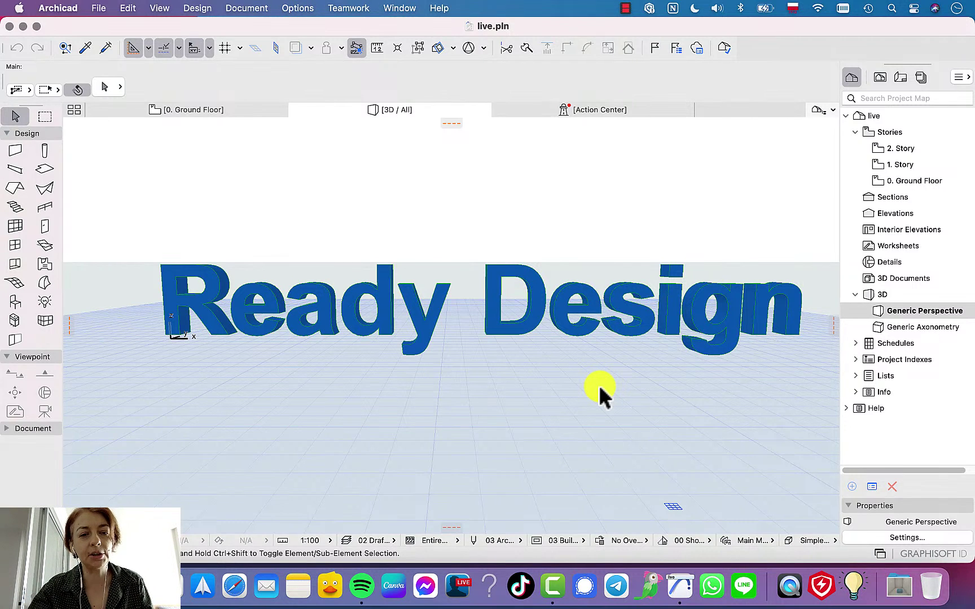
- Open PhotoRendering Settings from Document > Creative Imaging and turn off Detailed Settings
left_click(257, 8)
mouse_move(314, 264)
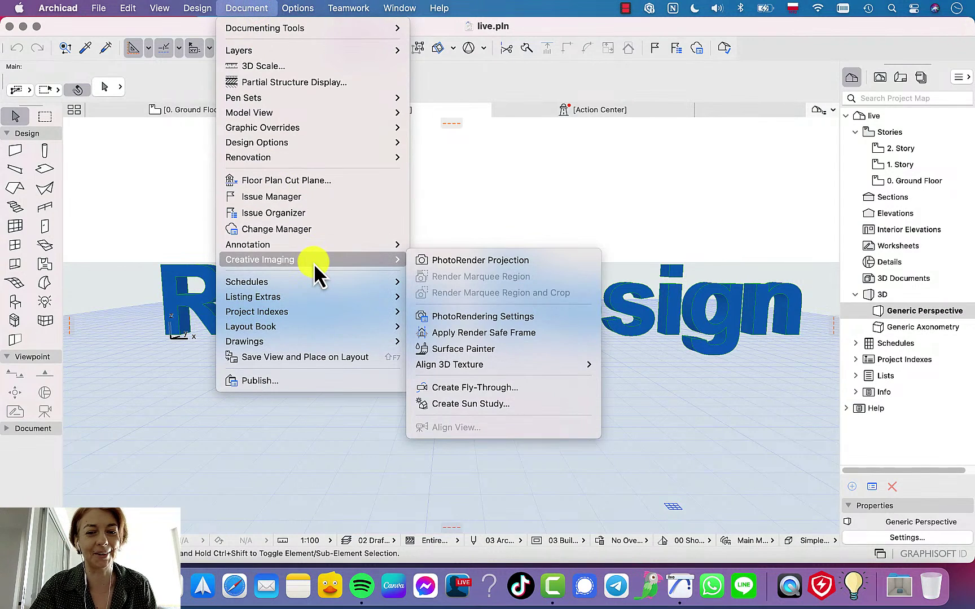
left_click(542, 323)
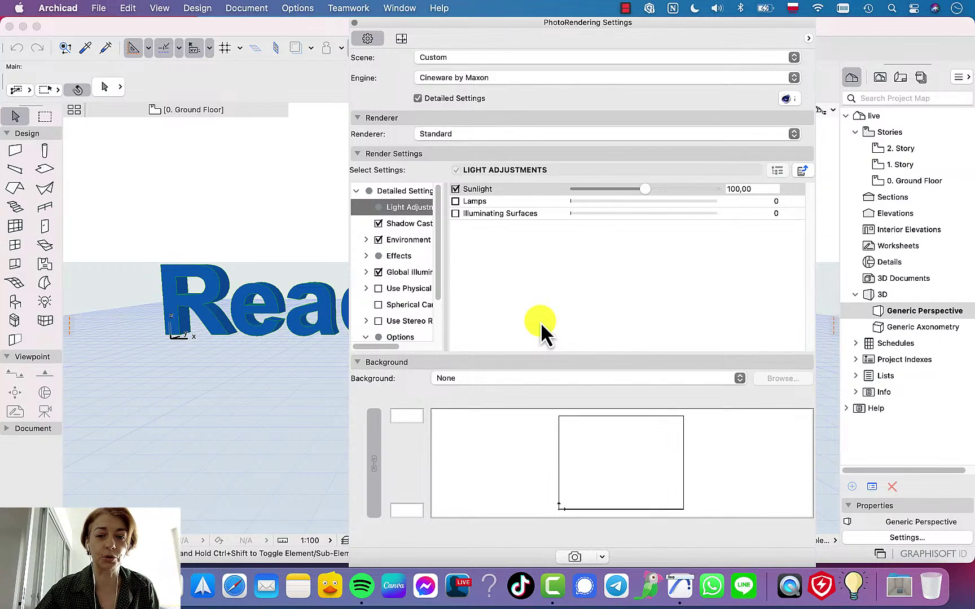
left_click(418, 99)
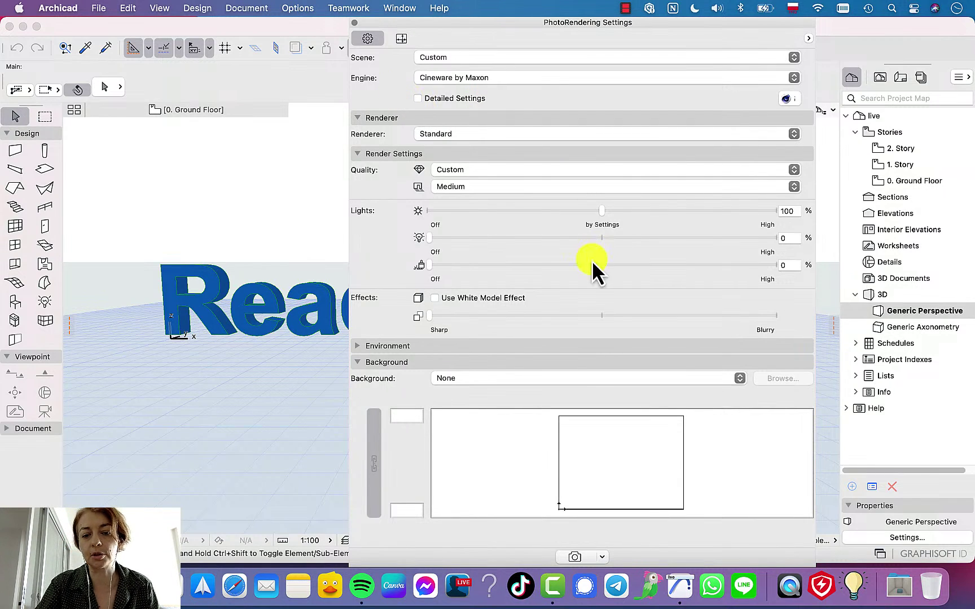
- Set the render Background type to Colors, with green chosen for both the sky and ground swatches
left_click(488, 381)
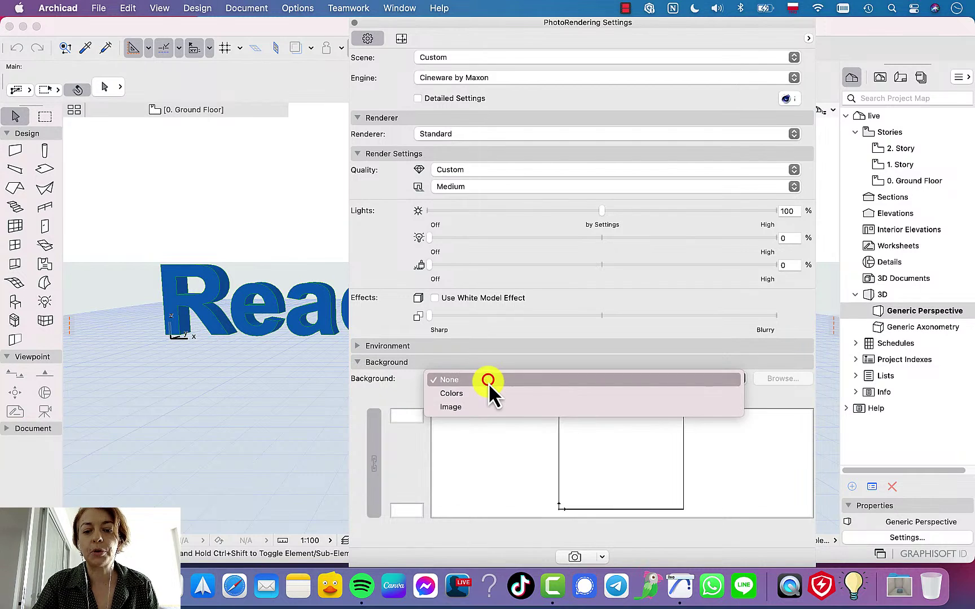
left_click(487, 392)
left_click(419, 420)
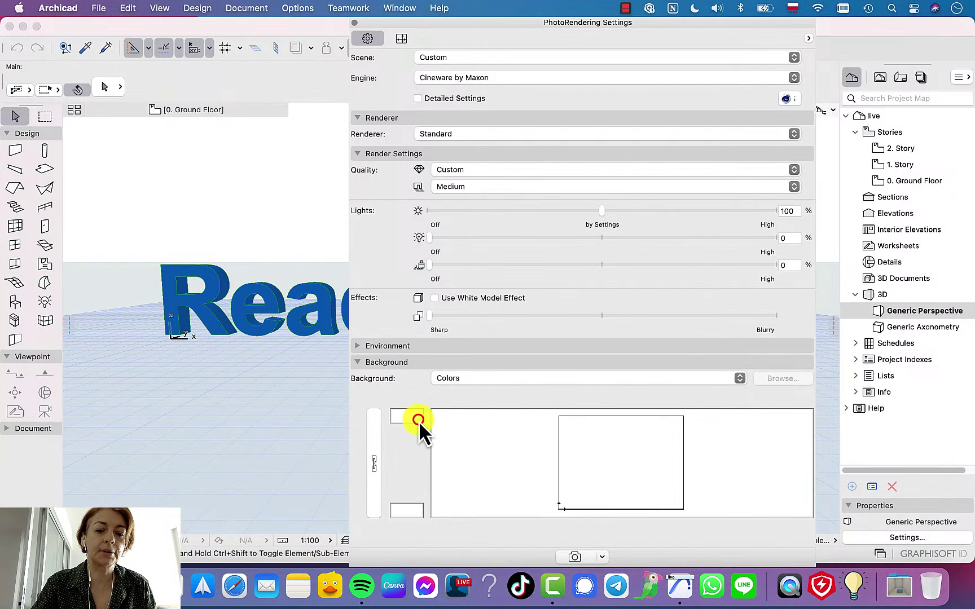
left_click(419, 421)
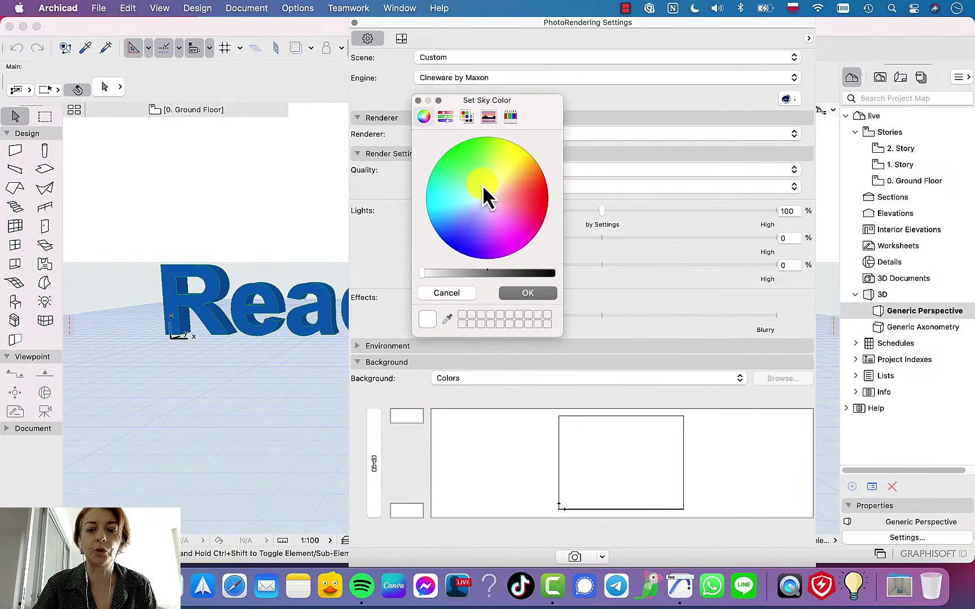
left_click_drag(486, 196, 458, 151)
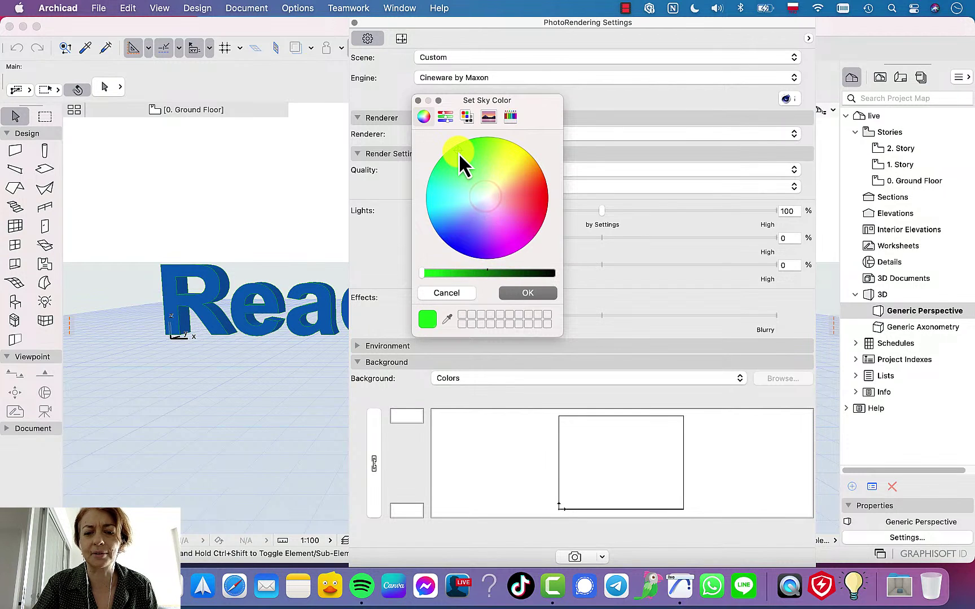
left_click(532, 292)
left_click(415, 507)
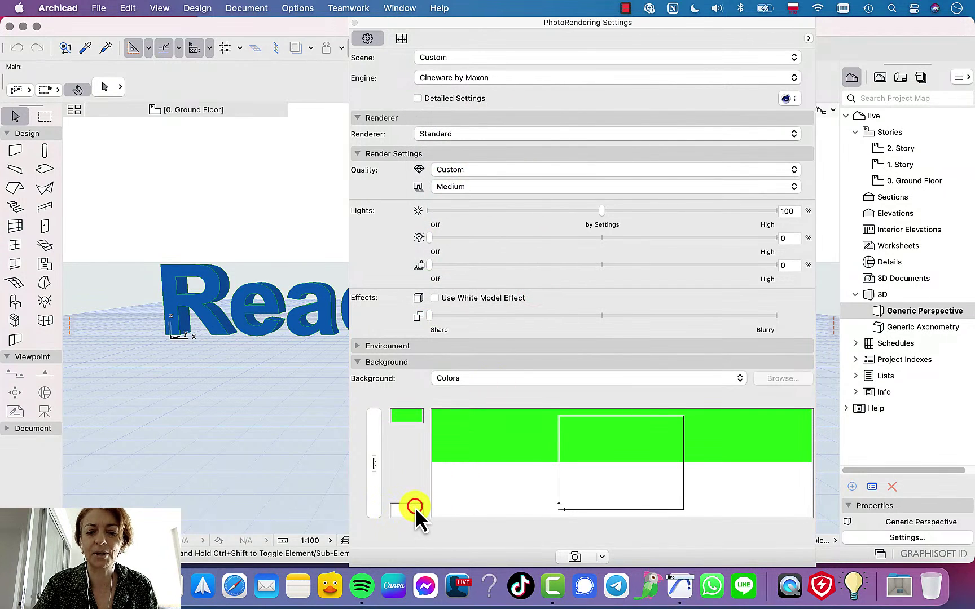
left_click(474, 172)
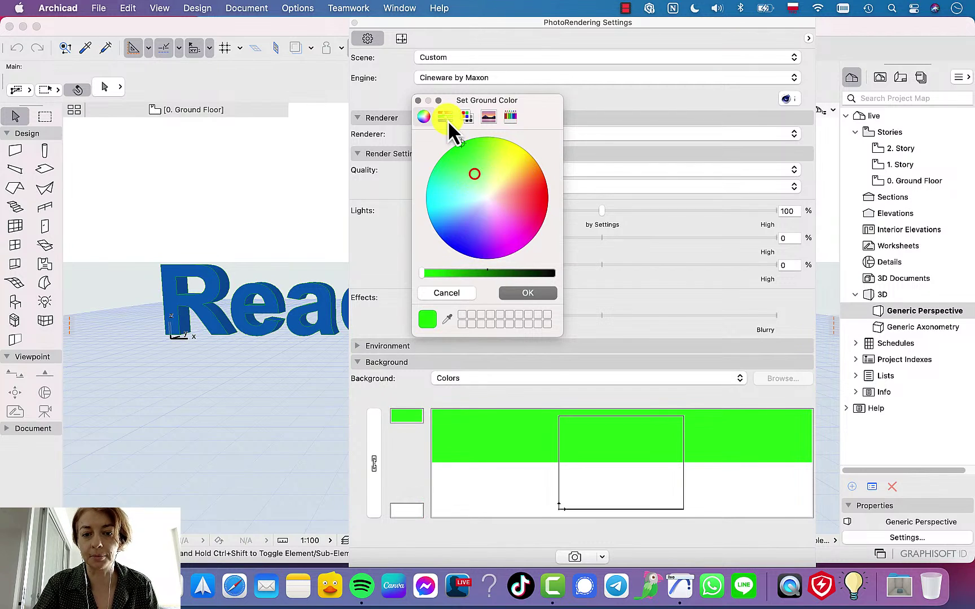
left_click(532, 291)
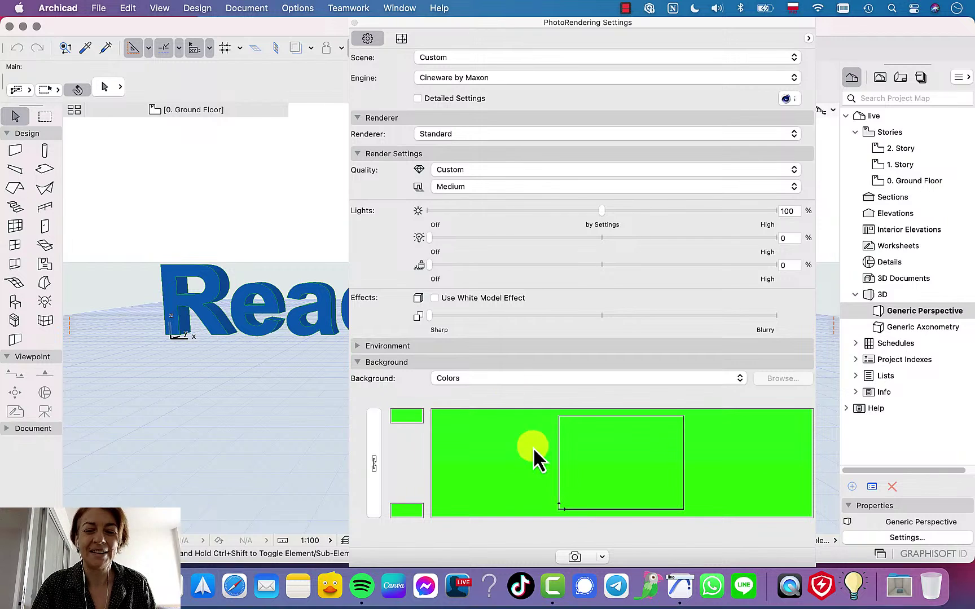
- Change the render Background to None
left_click(498, 378)
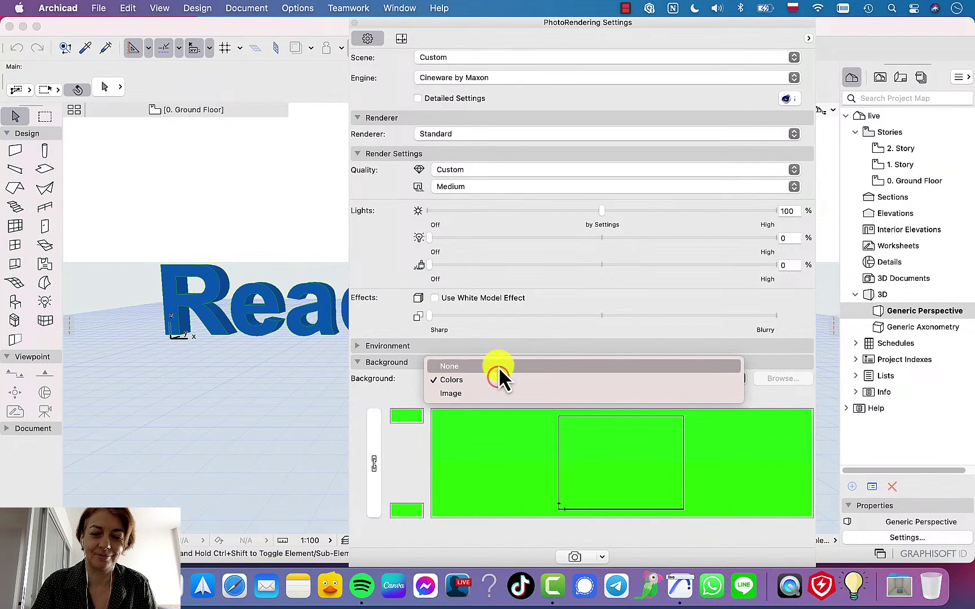
left_click(498, 367)
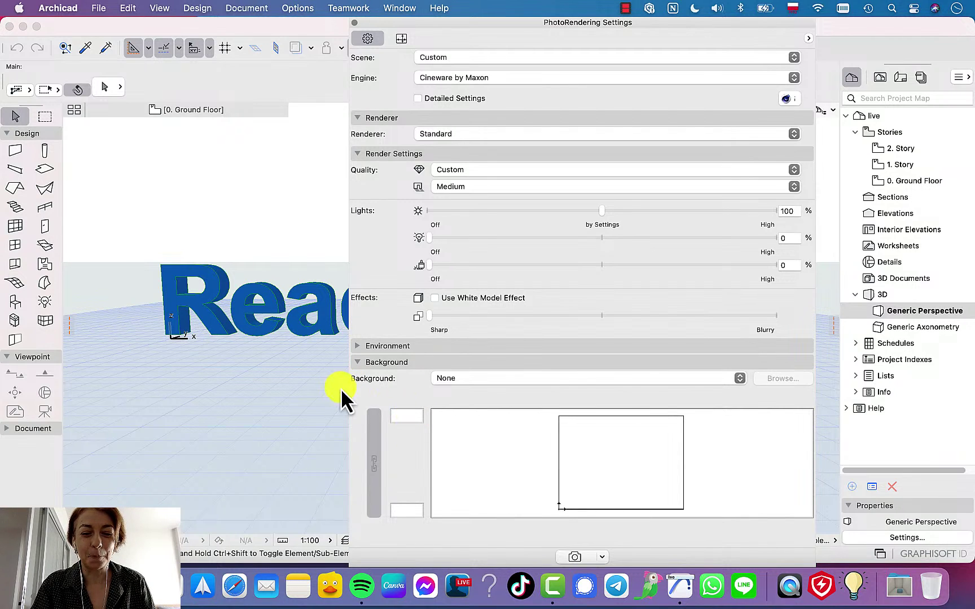
left_click(436, 364)
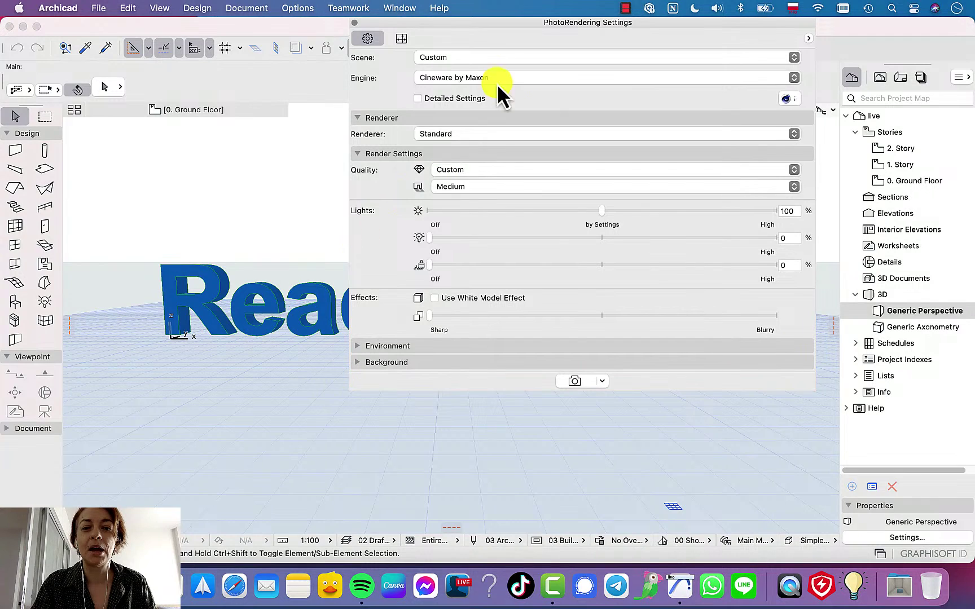
- Enable Generate Alpha Mask for Environment under General Options in Detailed Settings, then render
left_click(451, 100)
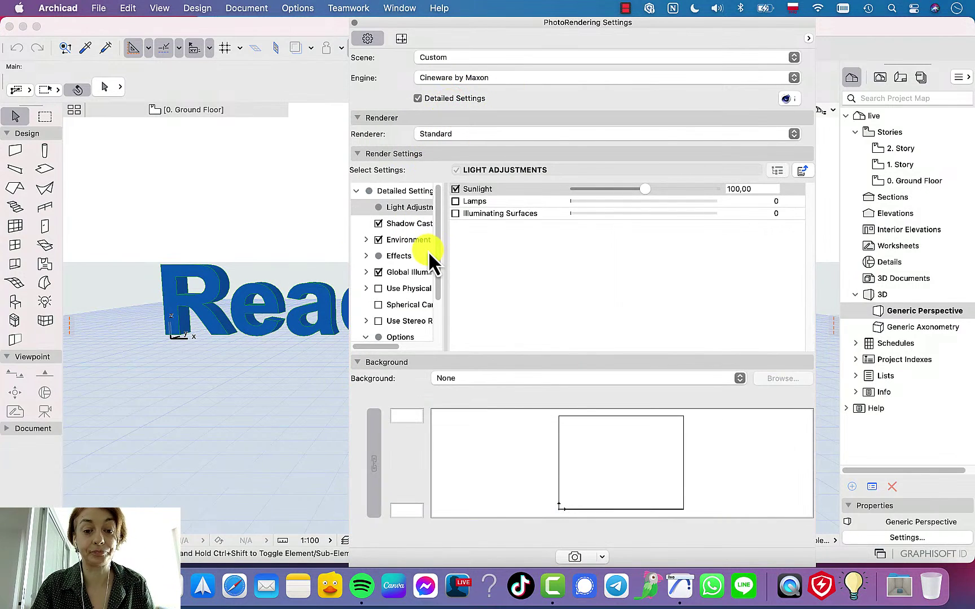
left_click_drag(439, 247, 405, 292)
left_click(392, 285)
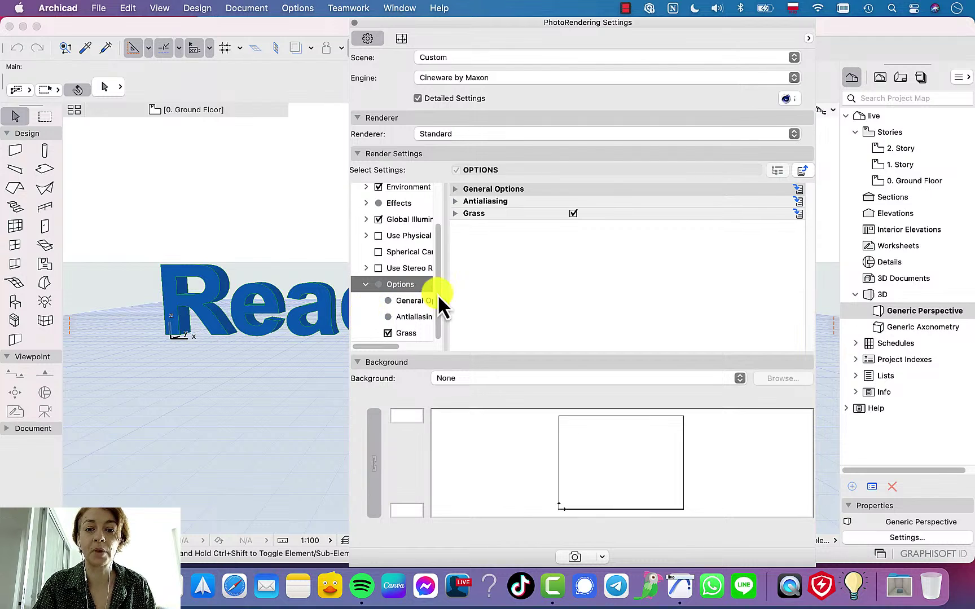
left_click(456, 189)
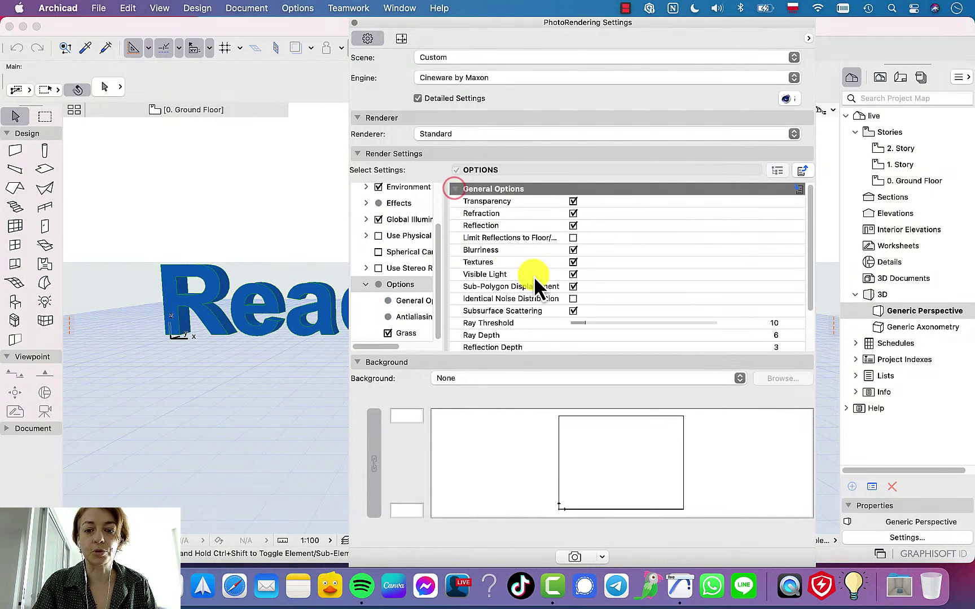
scroll(534, 276, "down", 3)
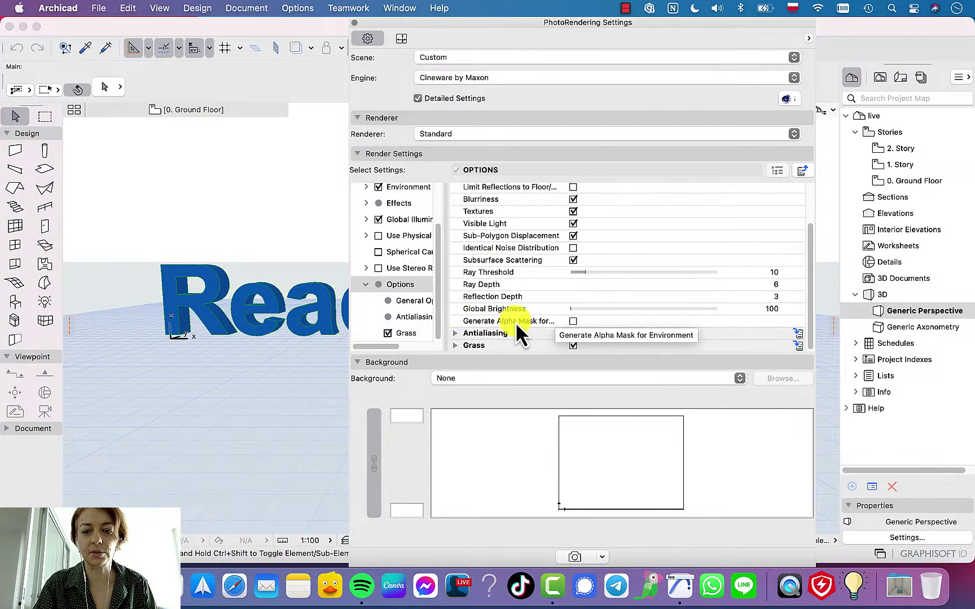
left_click(574, 321)
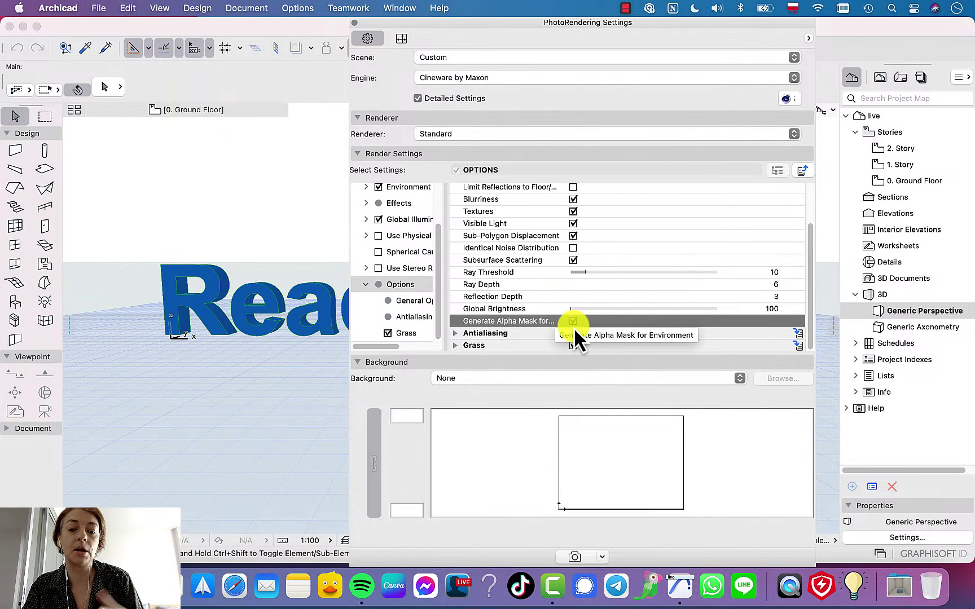
left_click(575, 556)
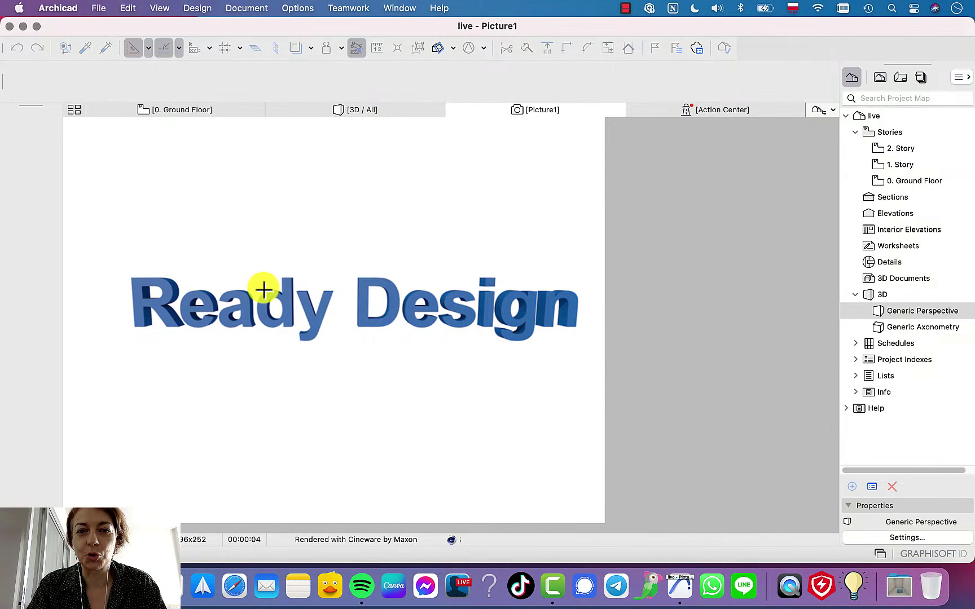
- Save the render as a PNG with High Accuracy Color with Alpha Channel
left_click(106, 8)
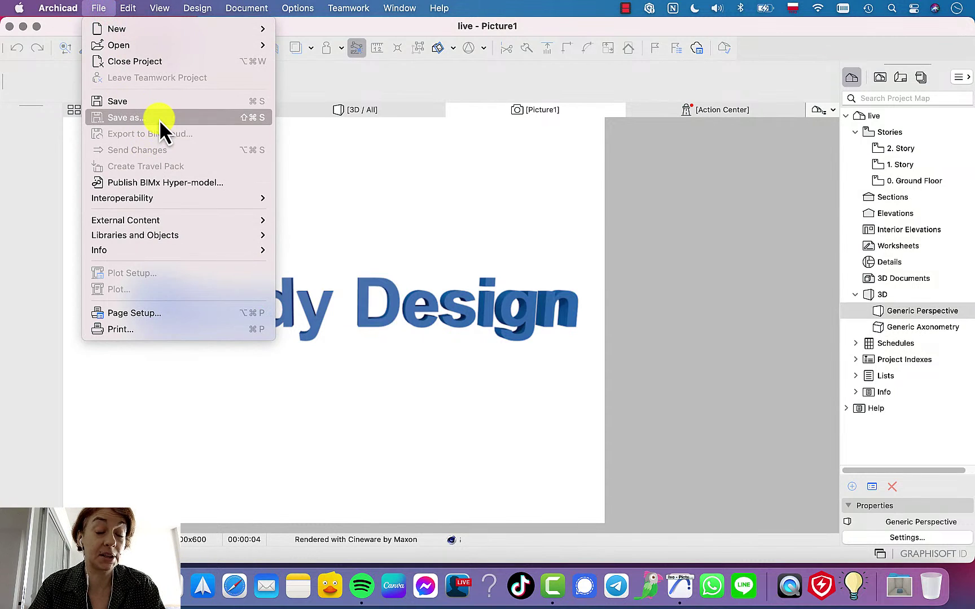
left_click(159, 119)
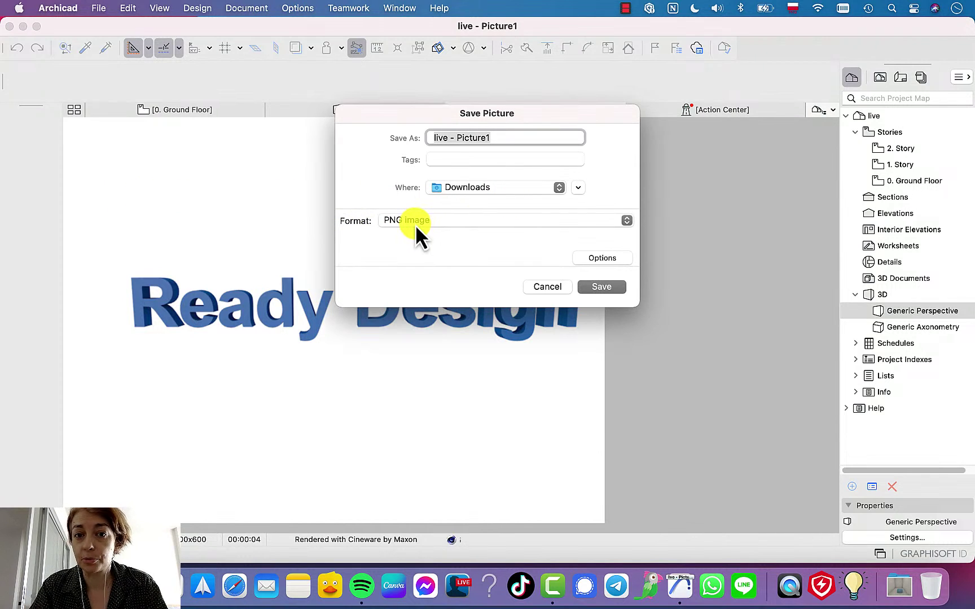
left_click(606, 259)
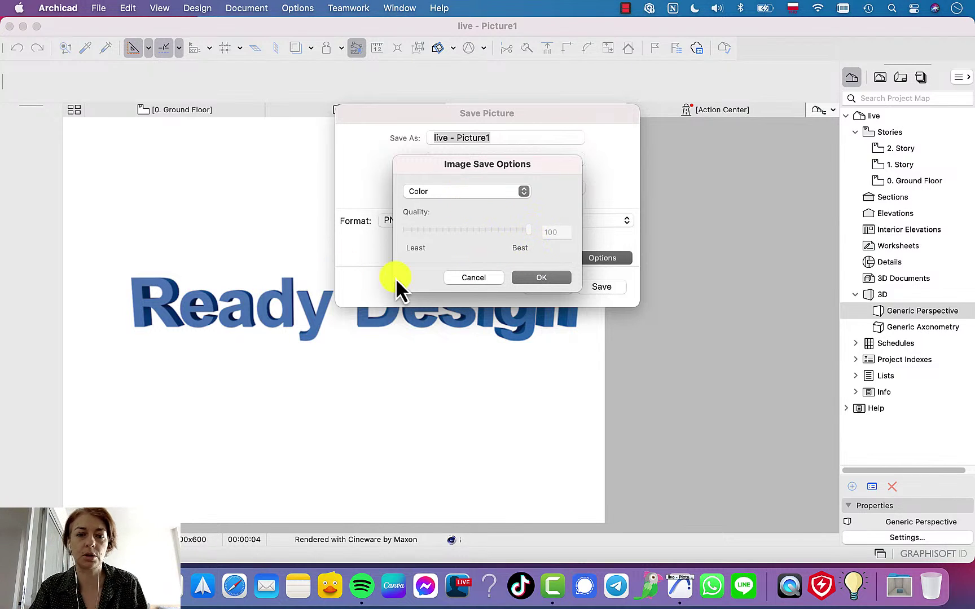
left_click(417, 191)
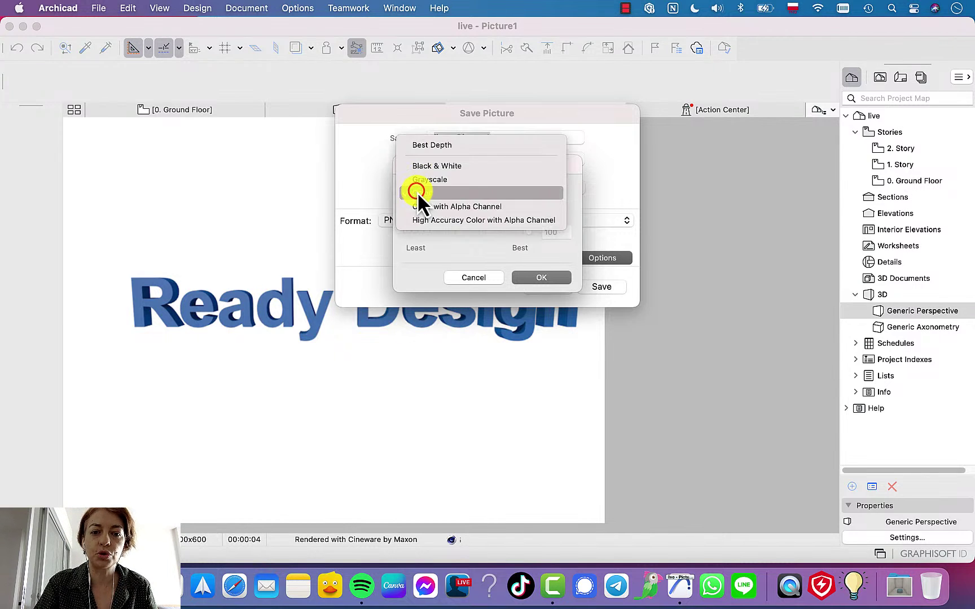
left_click(485, 220)
left_click(541, 280)
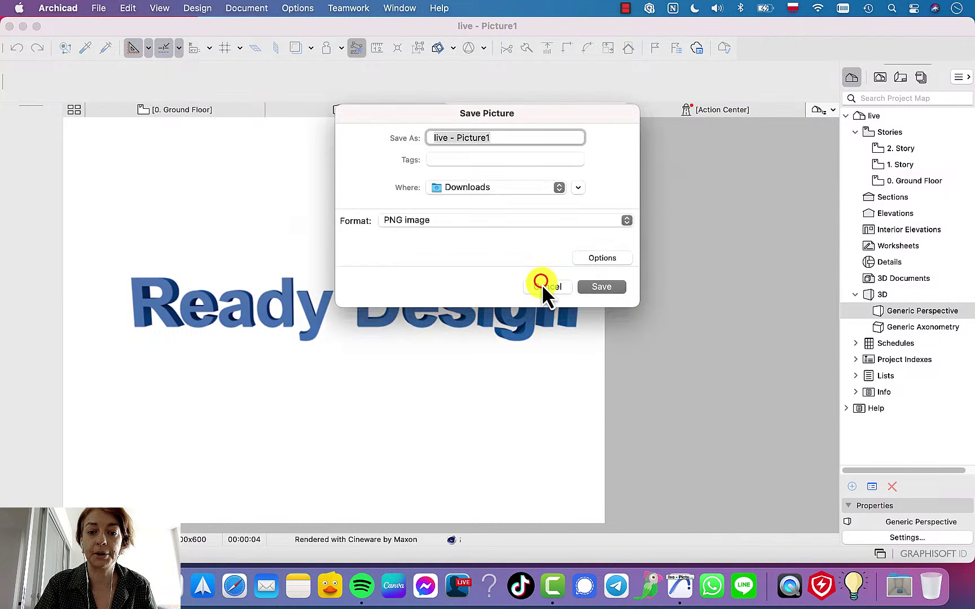
left_click(601, 287)
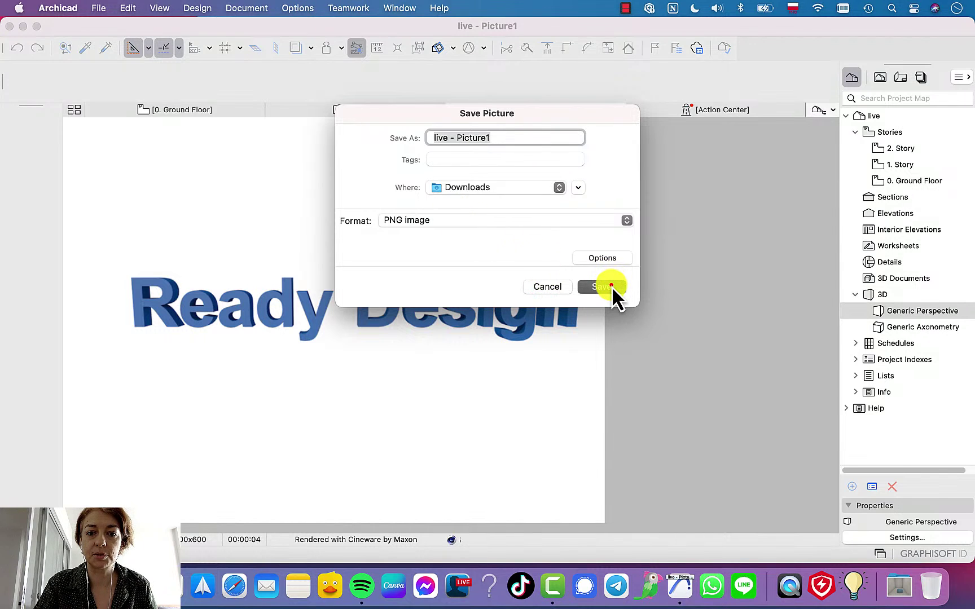
- Open 'live - Picture1.png' from the Downloads folder in Finder
left_click(141, 586)
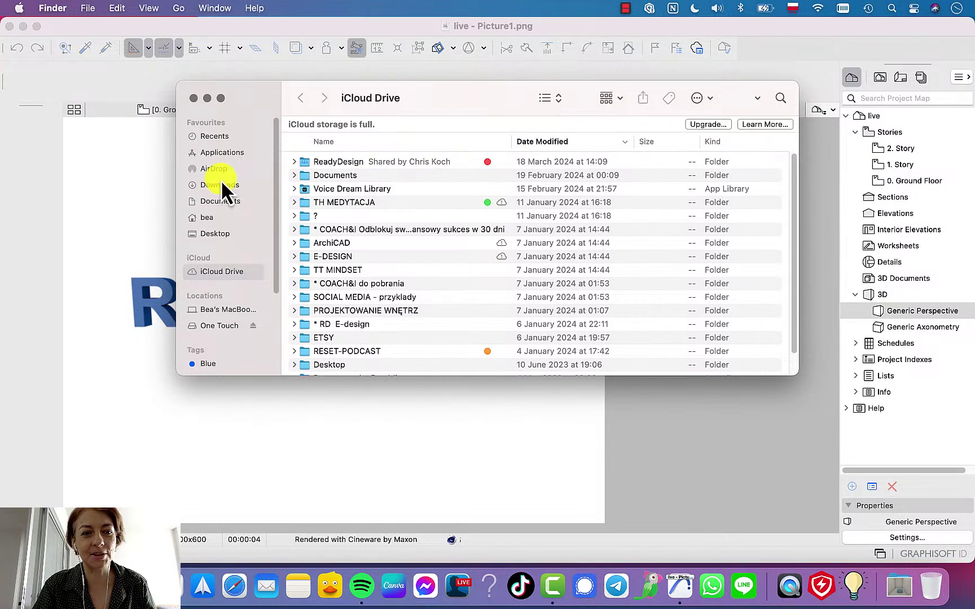
left_click(217, 183)
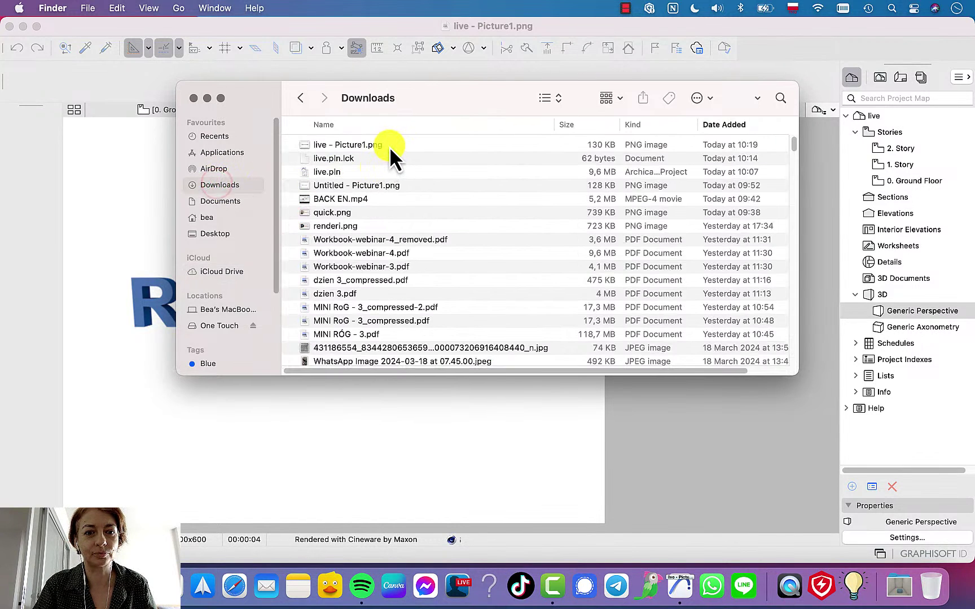
left_click(389, 146)
double_click(389, 146)
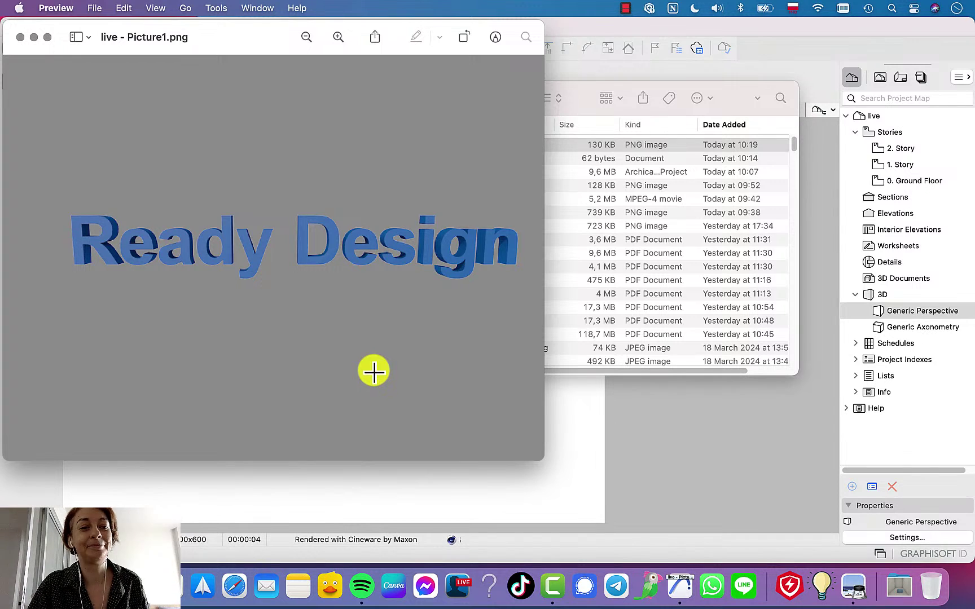
- Close the Preview window of 'live - Picture1.png' after checking its transparent background
left_click(20, 38)
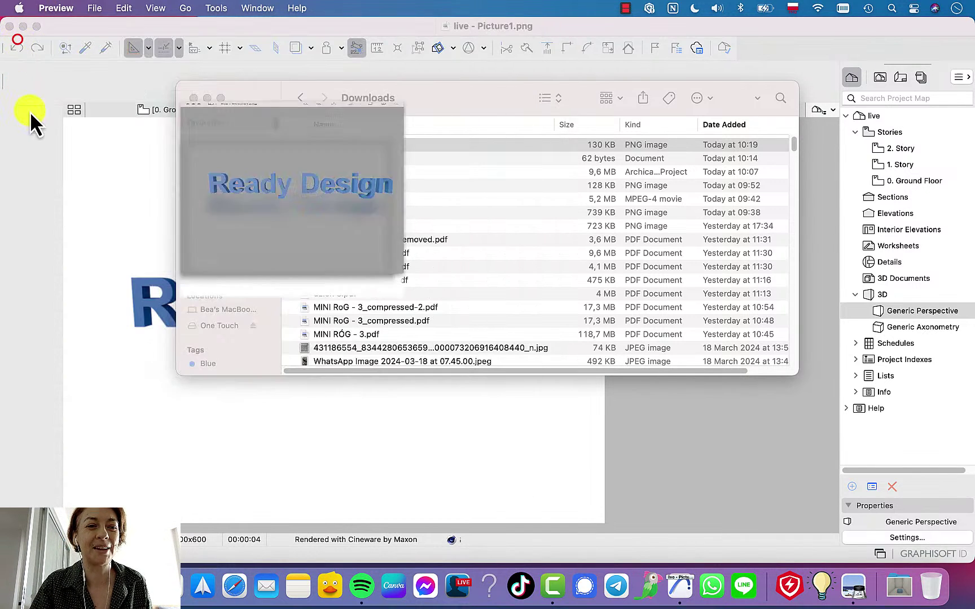
left_click(483, 104)
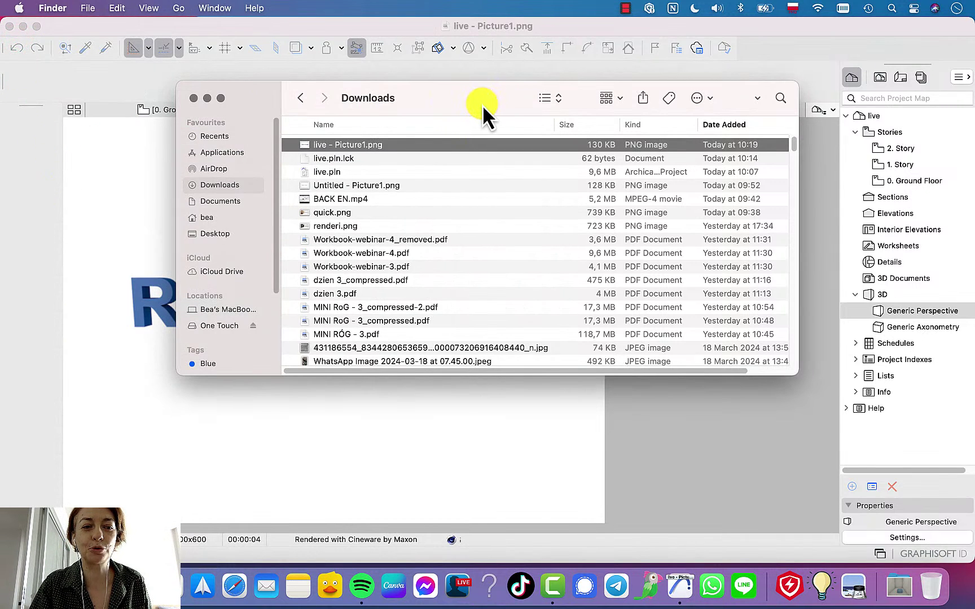